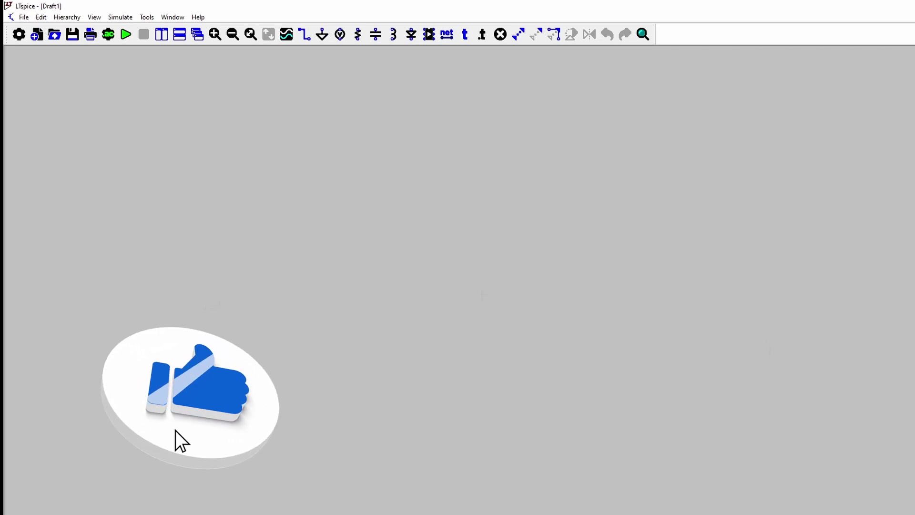
Place a horizontal capacitor at the top of the schematic and a vertical resistor below it to the right
left_click(375, 34)
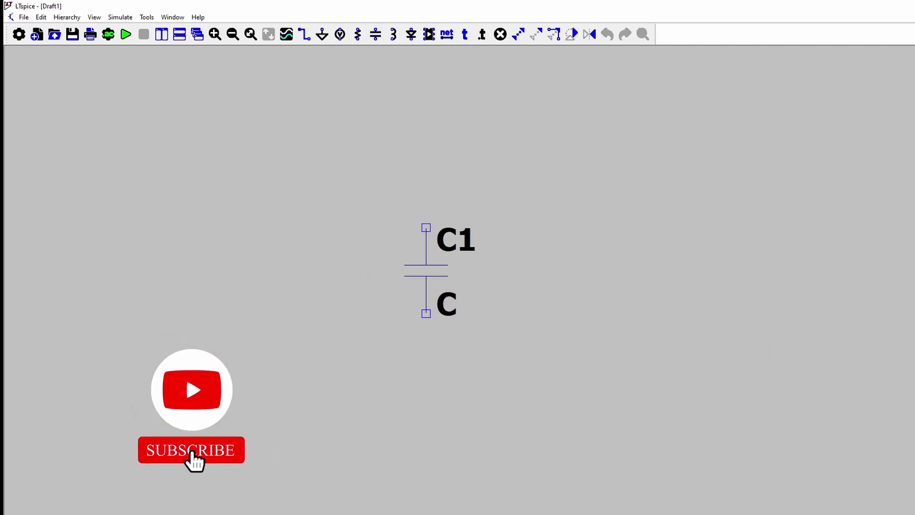
key("ctrl+r")
left_click(491, 142)
key("r")
left_click(684, 324)
key("Escape")
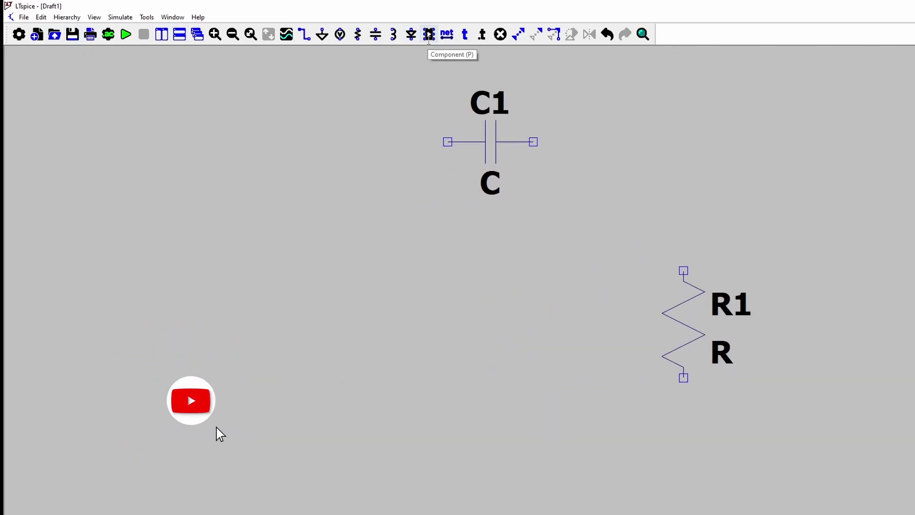
Place a voltage source opposite the resistor on the left of the schematic and a ground symbol beneath it
left_click(429, 34)
type("voltage")
left_click(649, 366)
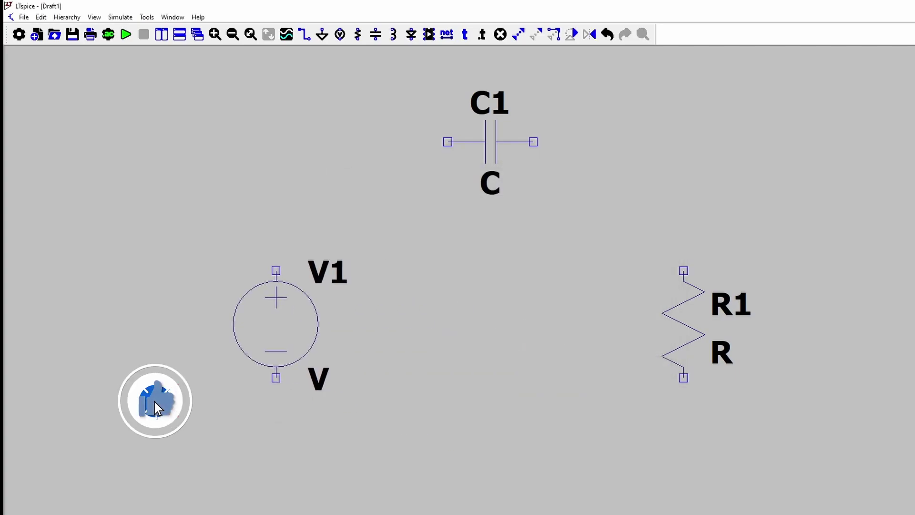
left_click(254, 324)
key("g")
left_click(254, 486)
Wire the voltage source, capacitor and resistor into a series loop returning to ground
key("F3")
left_click(255, 271)
left_click(447, 141)
left_click(534, 141)
left_click(683, 271)
left_click(683, 378)
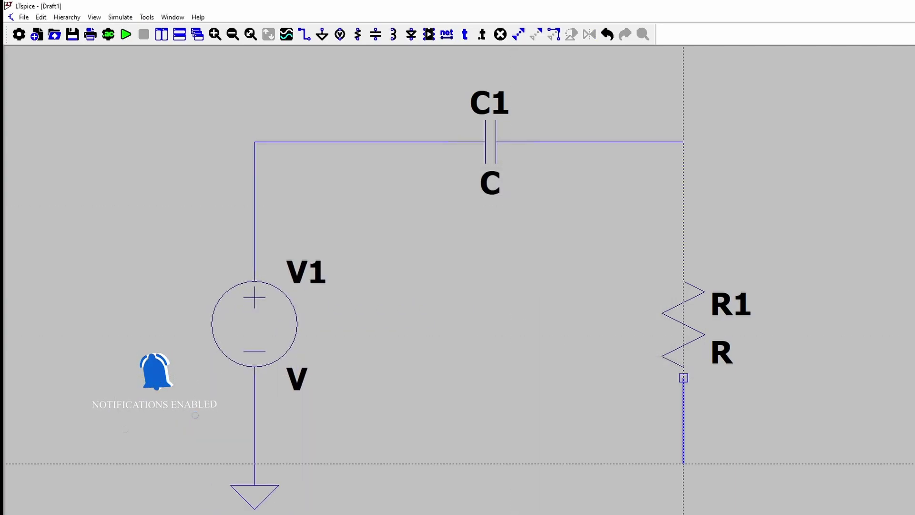
left_click(254, 464)
key("Escape")
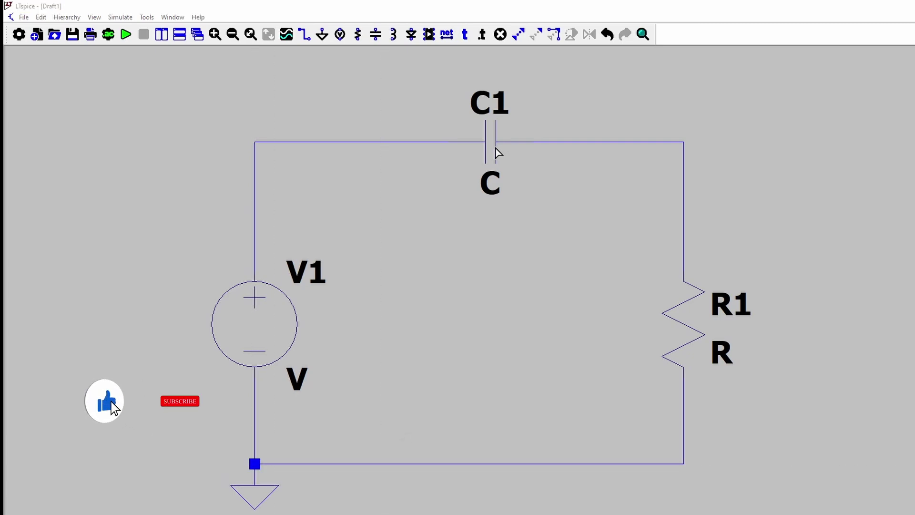
Set the capacitor C1 to 1uF and the resistor R1 to 1k
right_click(496, 149)
type("1uF")
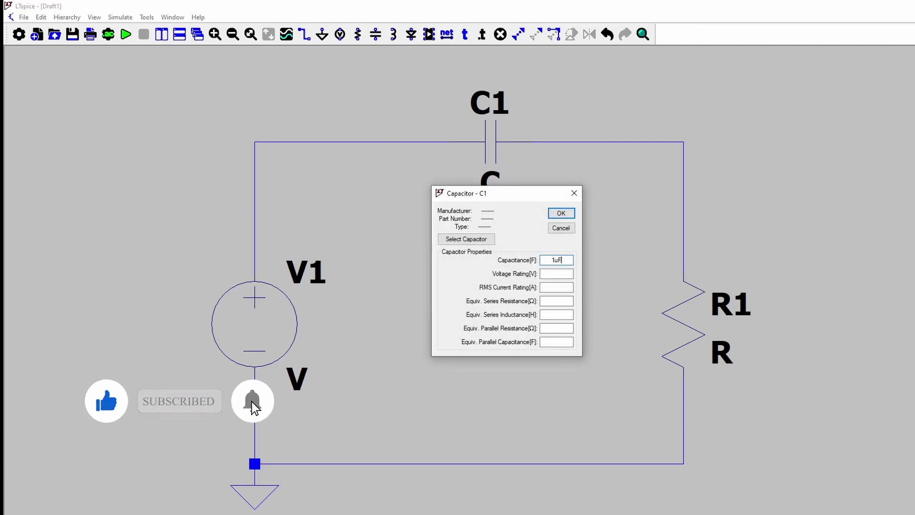
key("Return")
right_click(694, 333)
type("1")
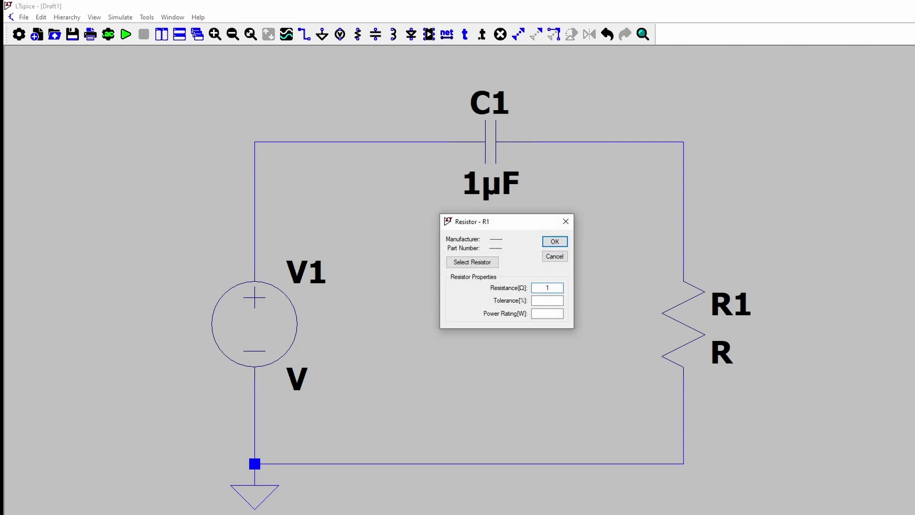
type("k")
key("Return")
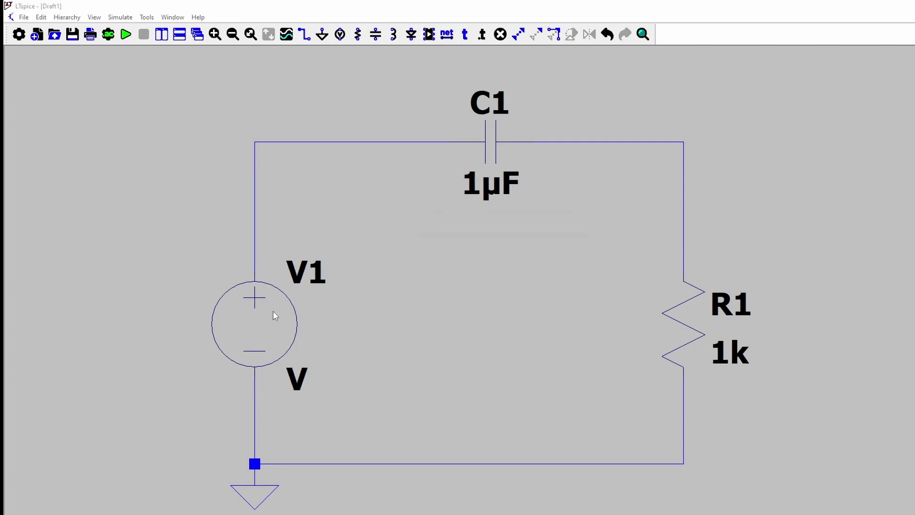
Configure V1 as a SINE source with an amplitude of 150 V and a frequency of 60 Hz
right_click(276, 313)
left_click(572, 294)
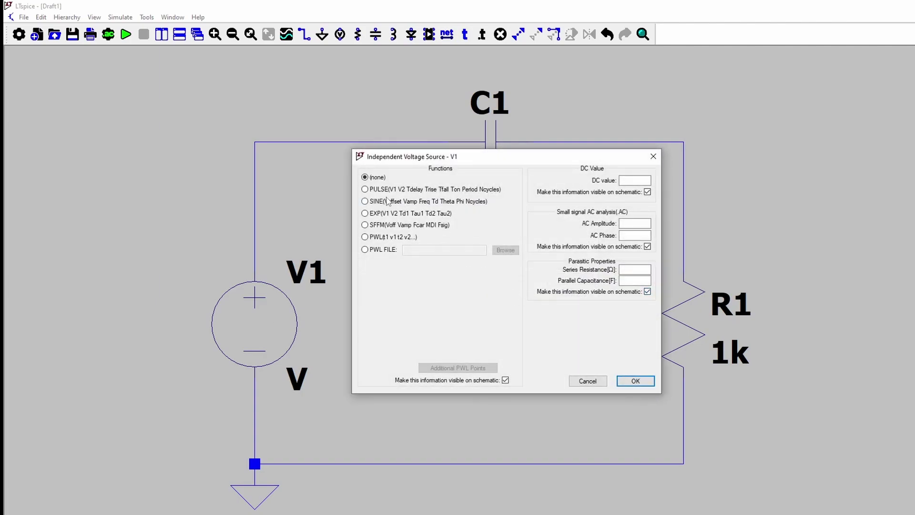
left_click(365, 201)
left_click(485, 296)
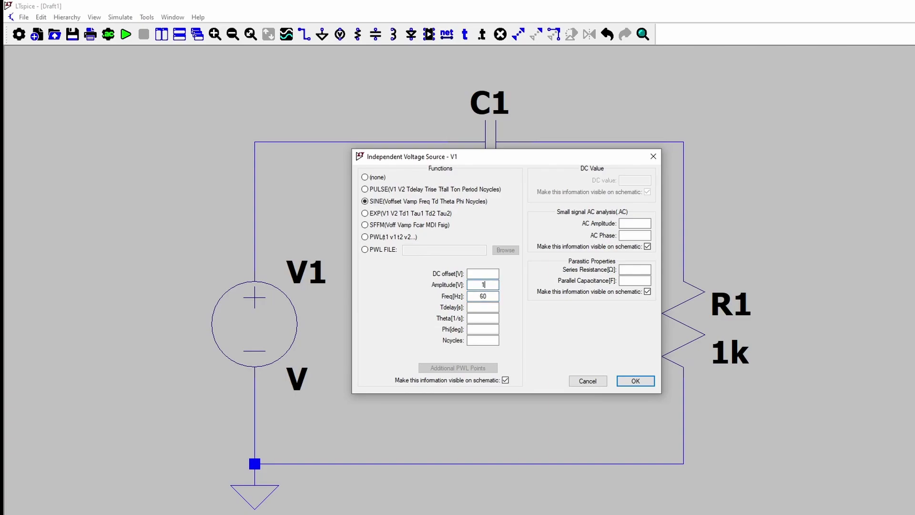
left_click(635, 380)
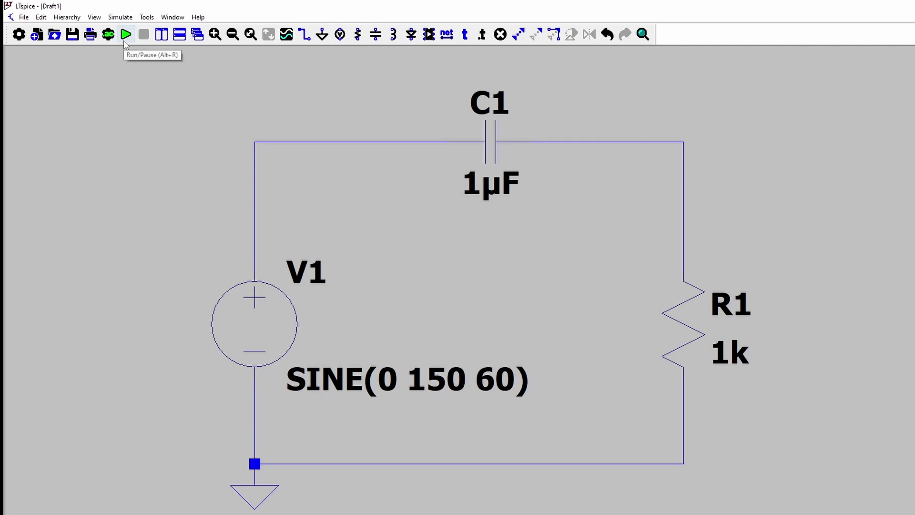
Run the transient simulation .tran 0 150ms 100ms 10n and plot C1's current and the differential voltage V(Vi,Vo)
left_click(126, 35)
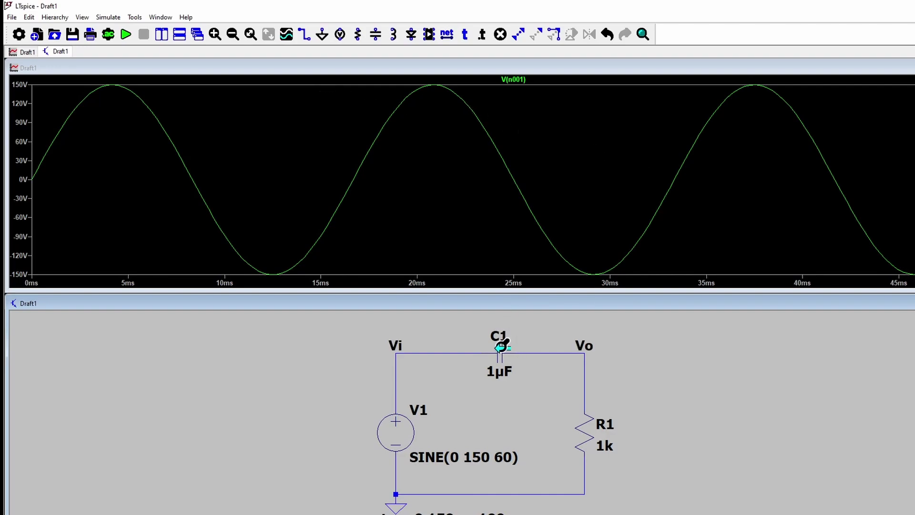
left_click(501, 347)
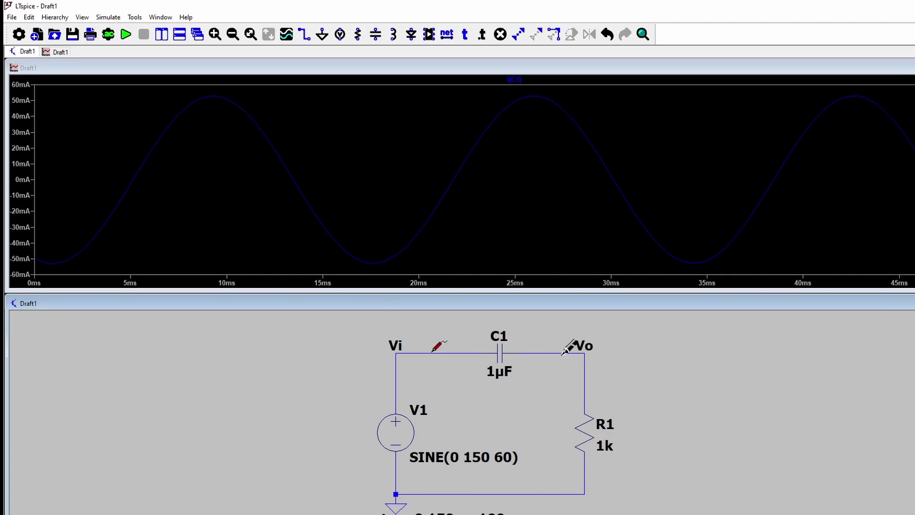
left_click_drag(563, 352, 563, 353)
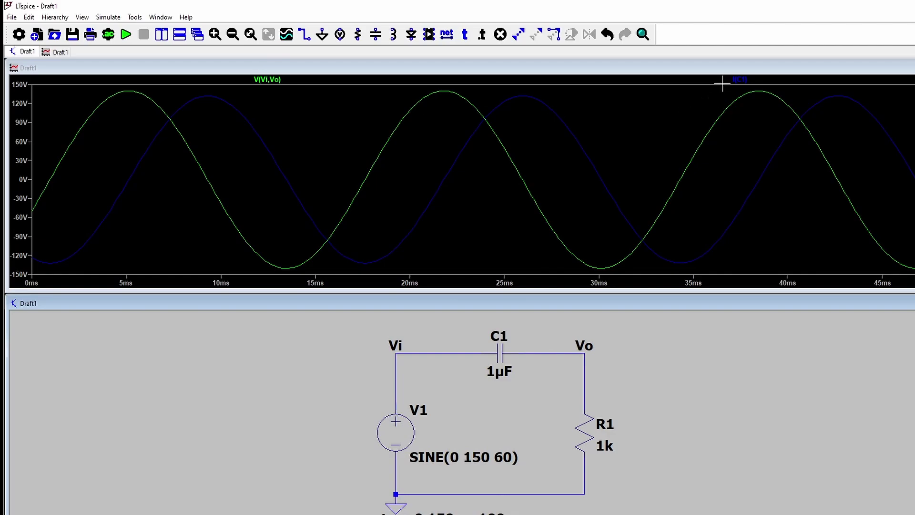
Change the V(Vi,Vo) trace expression to V(Vi,Vo)*i(c1) and add the V(vi) trace to the plot
right_click(281, 82)
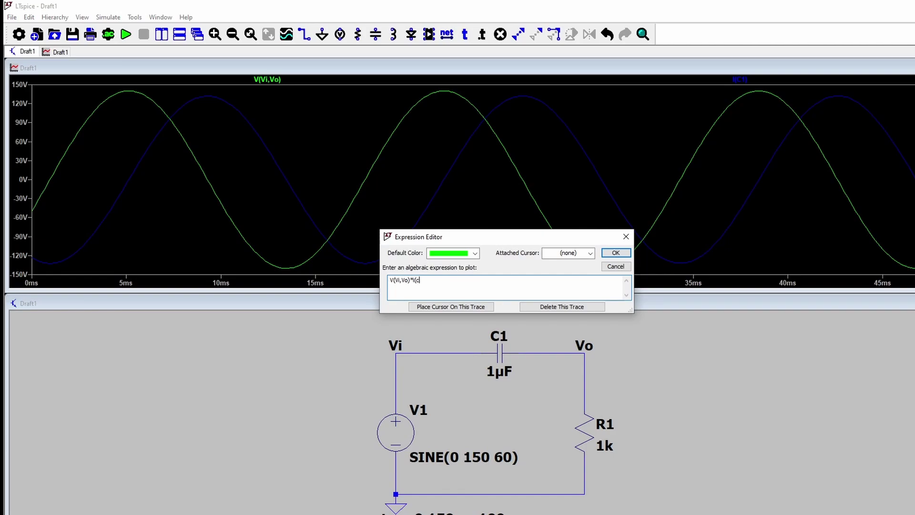
left_click(615, 253)
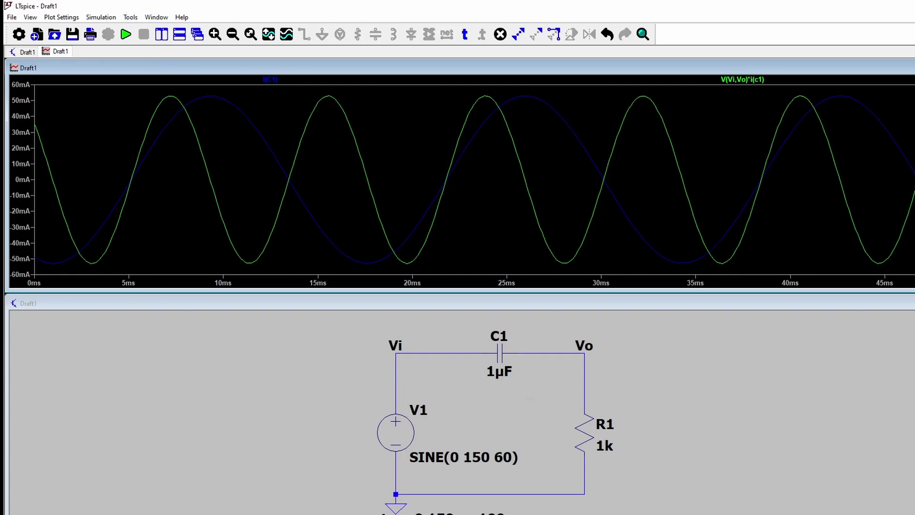
left_click(130, 17)
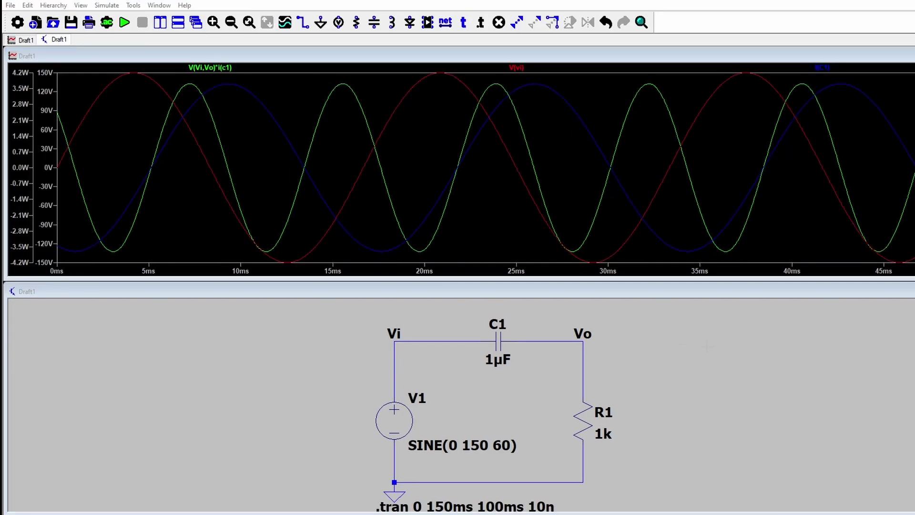
Integrate the V(Vi,Vo)*i(c1) waveform to read the capacitor's average power, and close the result window
left_click(206, 69)
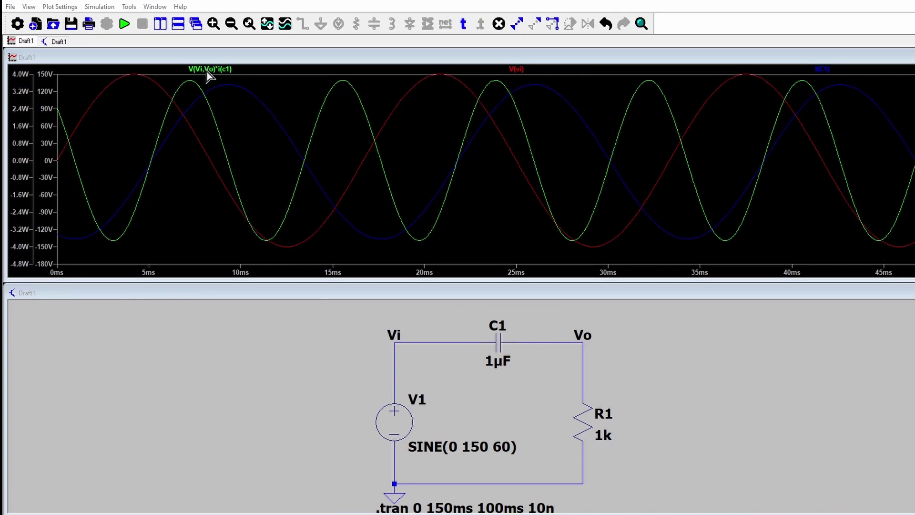
left_click(206, 69, "ctrl")
double_click(532, 273)
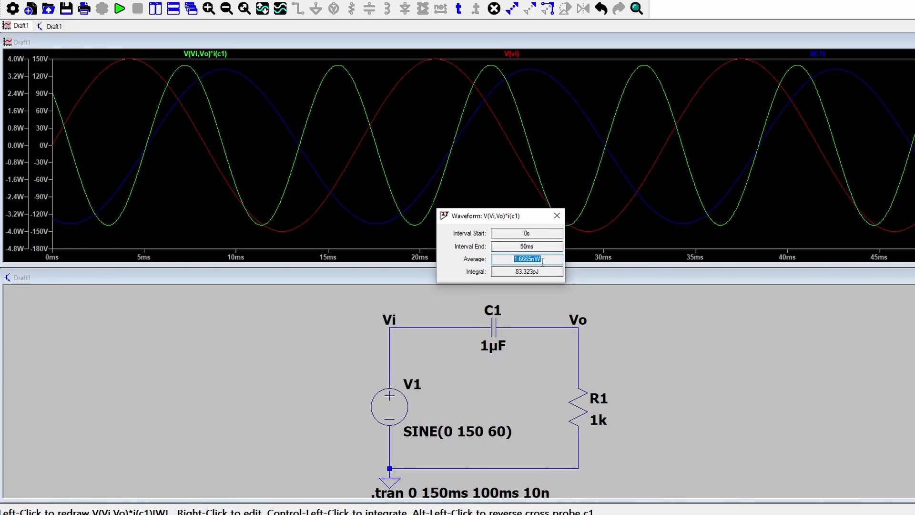
left_click_drag(534, 258, 512, 258)
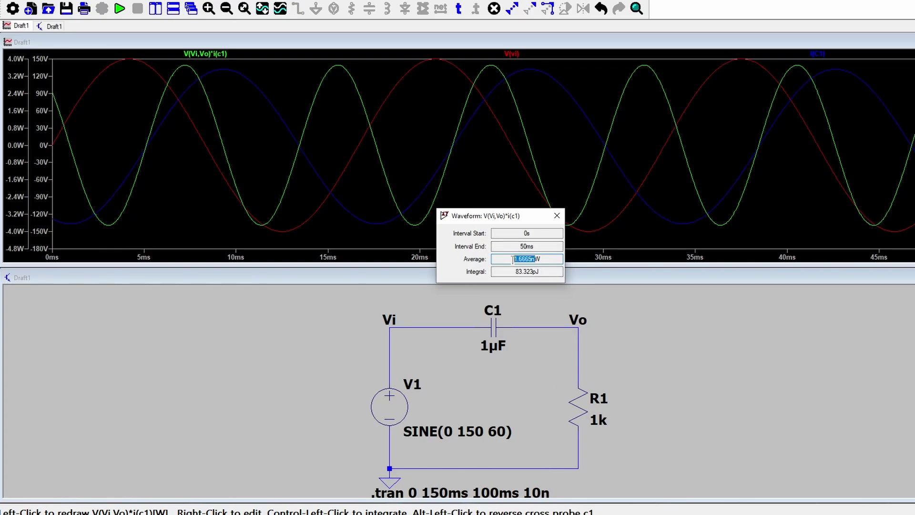
left_click(560, 218)
Delete the V(Vi,Vo)*i(c1) and V(vi) traces from the waveform plot
left_click(643, 348)
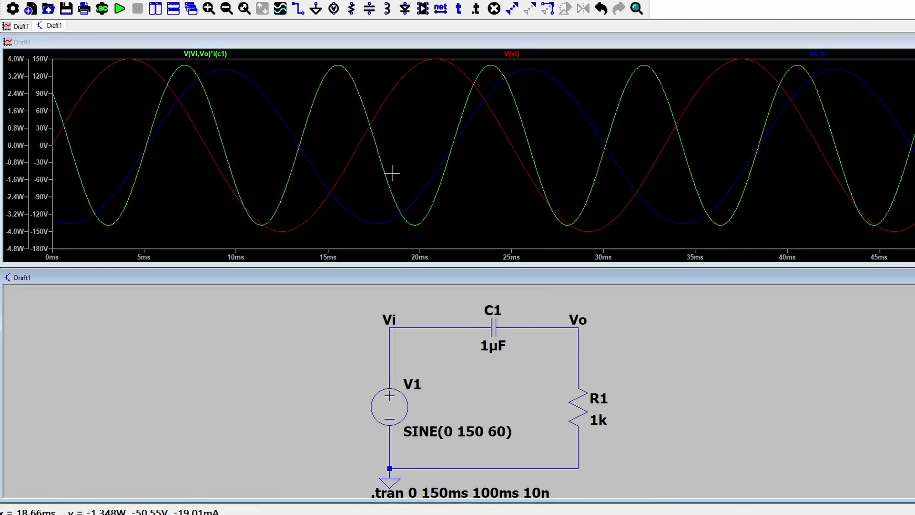
left_click(354, 139)
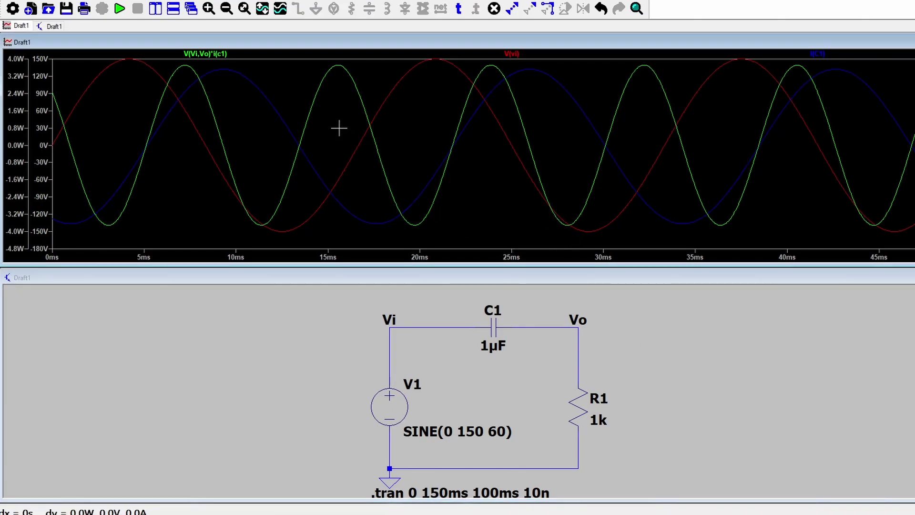
key("Delete")
left_click(213, 54)
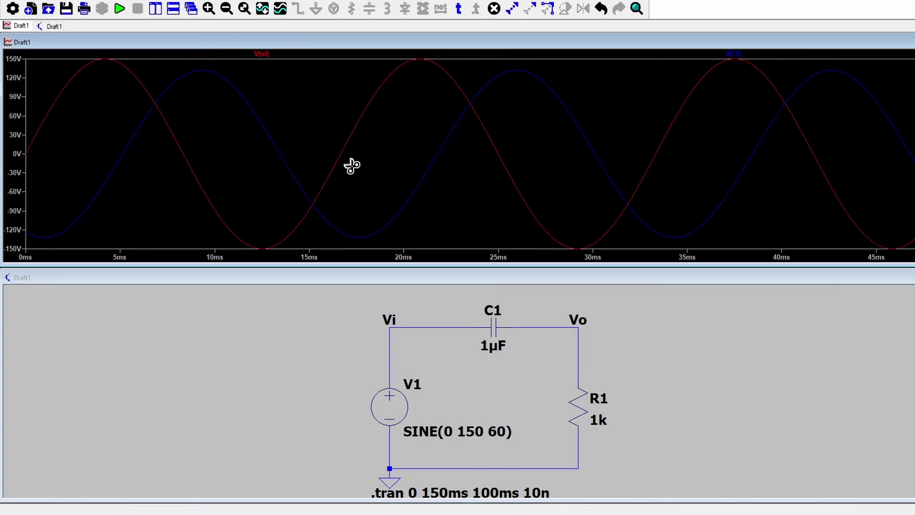
left_click(265, 54)
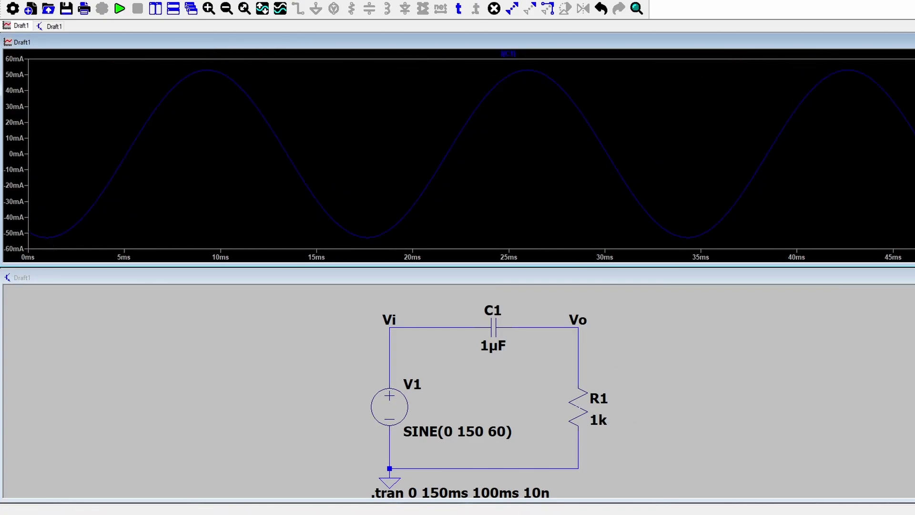
key("Escape")
Replace the I(C1) trace with the resistor current I(R1) and plot the voltage at node Vo
right_click(505, 55)
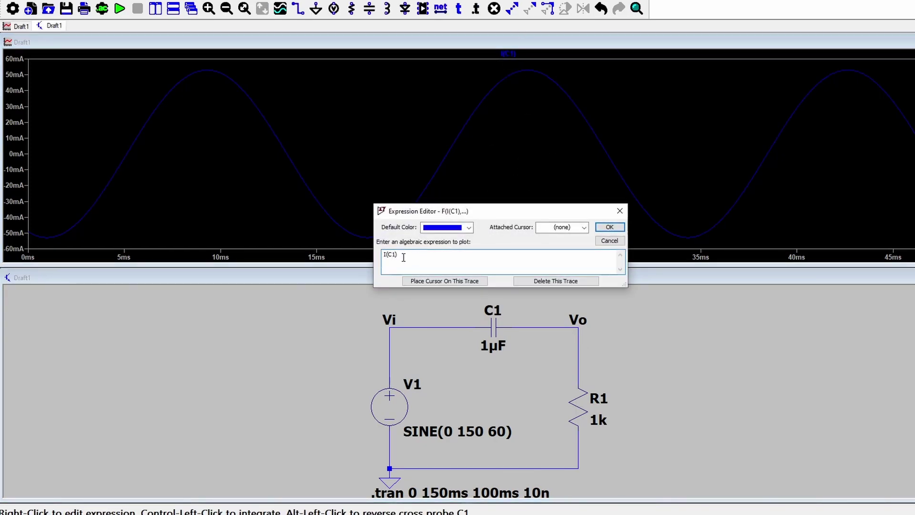
key("Return")
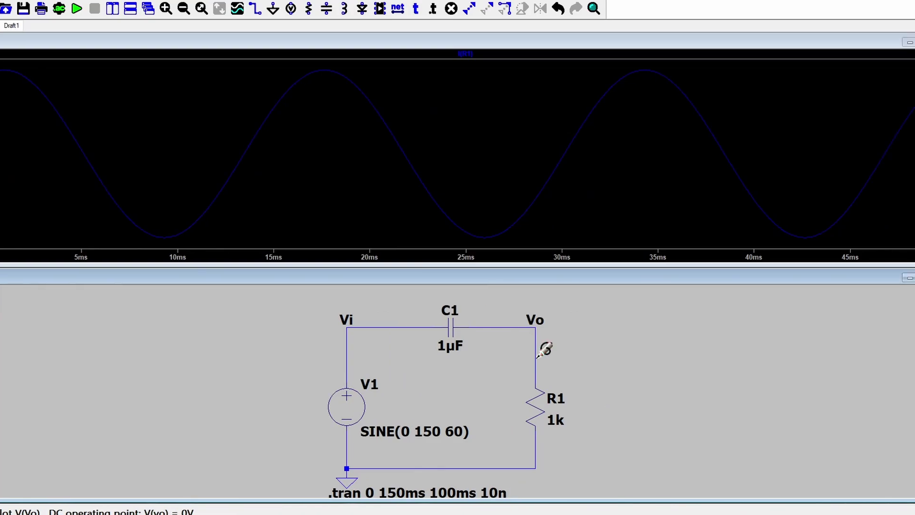
left_click(537, 355)
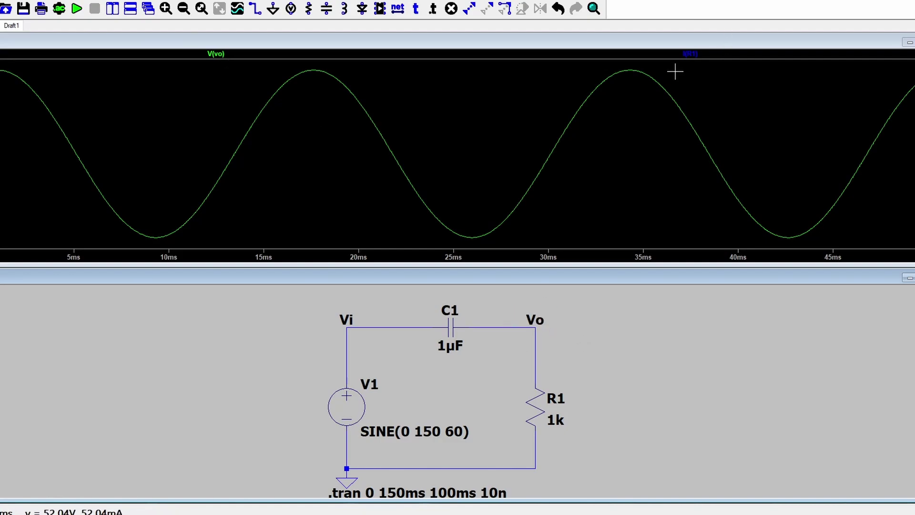
Change the V(vo) trace expression to V(vo)*I(R1) and integrate it to read the resistor's average power
right_click(220, 54)
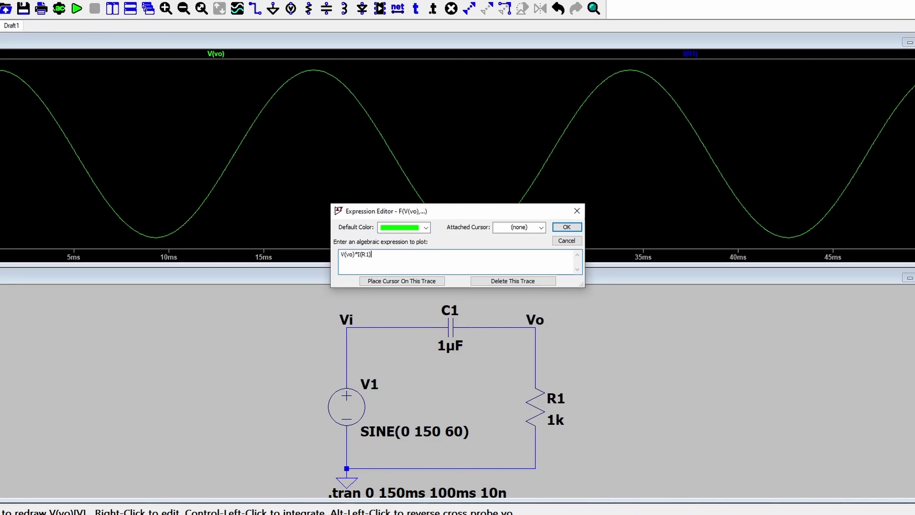
type("*I(R1)")
left_click(567, 227)
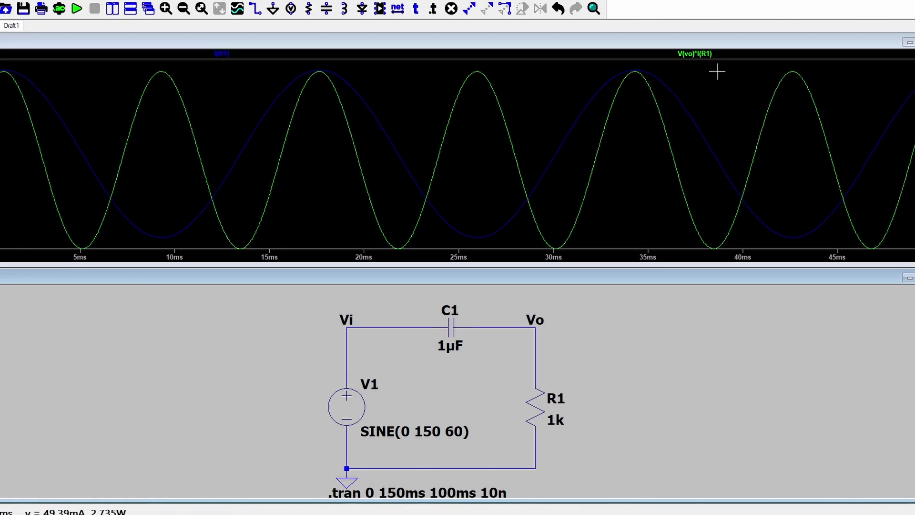
left_click(697, 55, "ctrl")
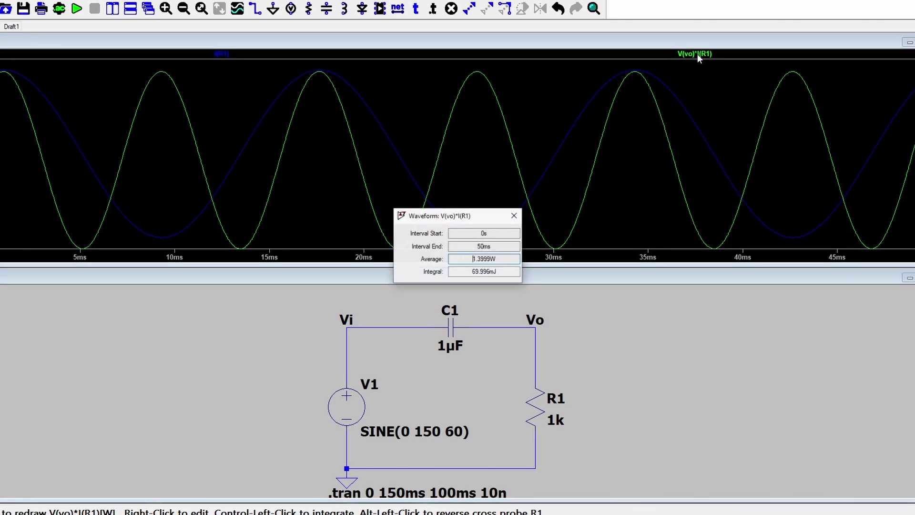
left_click_drag(598, 261, 481, 248)
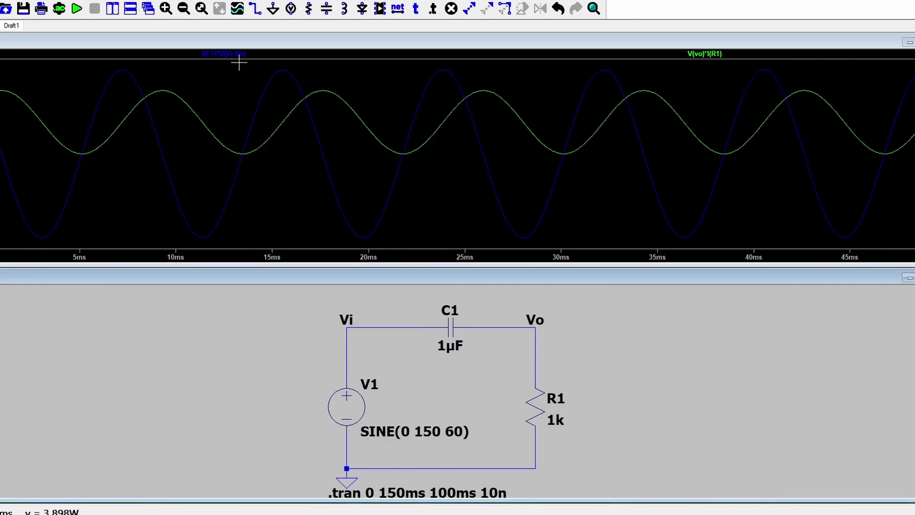
Integrate the I(C1)*V(Vi,Vo) and V(vo)*I(R1) waveforms to compare the average power of capacitor and resistor
left_click(235, 57, "ctrl")
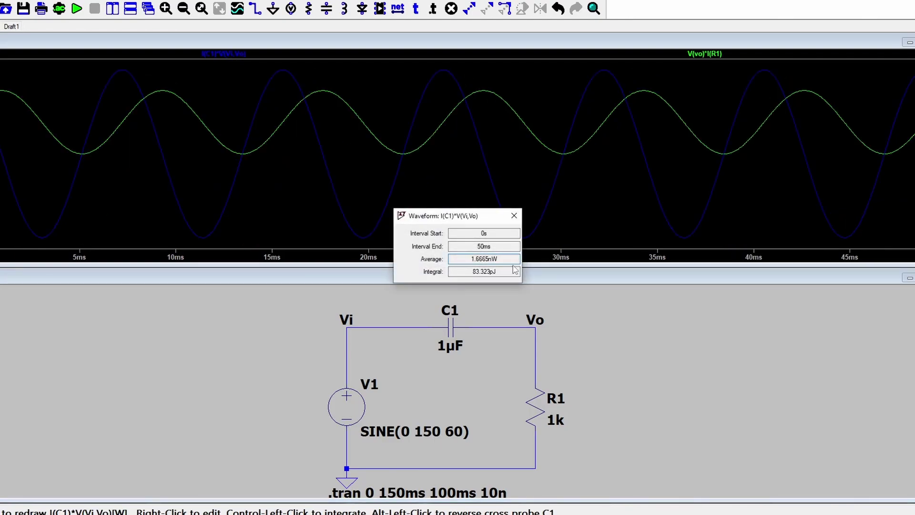
left_click(514, 215)
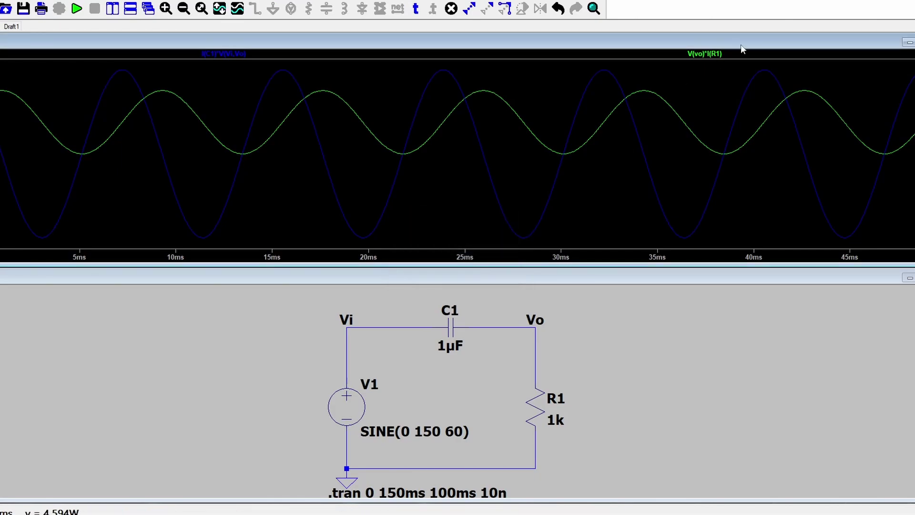
left_click(718, 55, "ctrl")
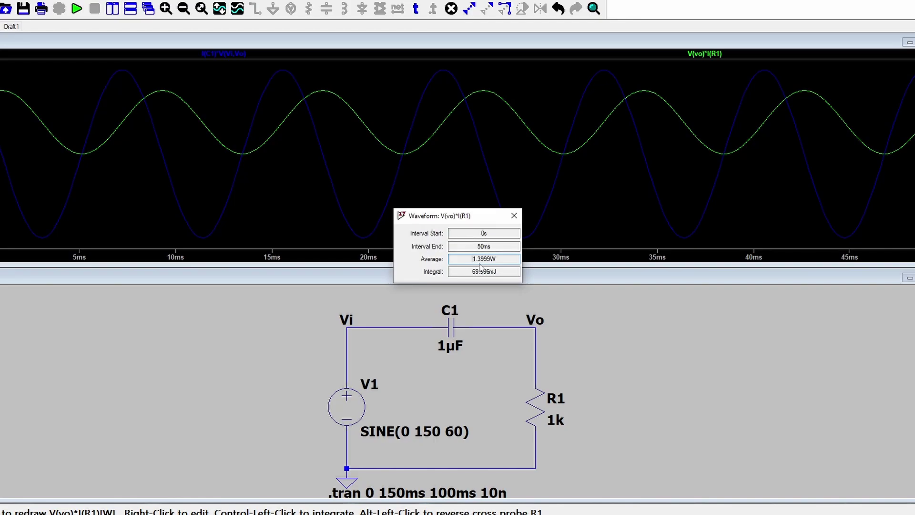
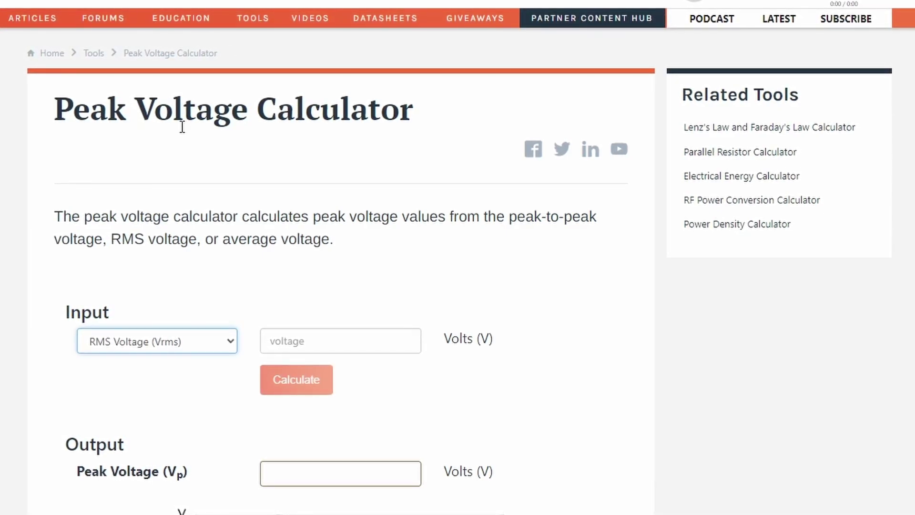
Calculate the peak voltage for an RMS voltage of 115 V in the Peak Voltage Calculator and select the result
left_click(305, 342)
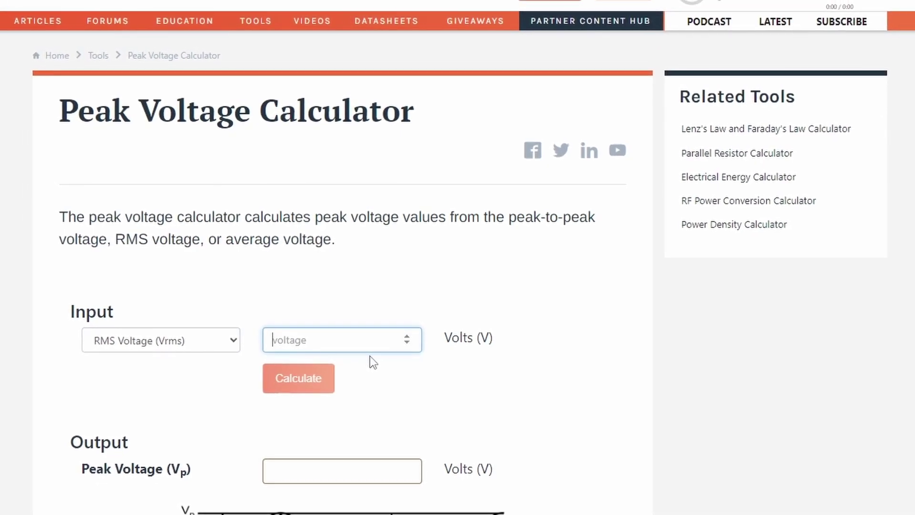
type("115")
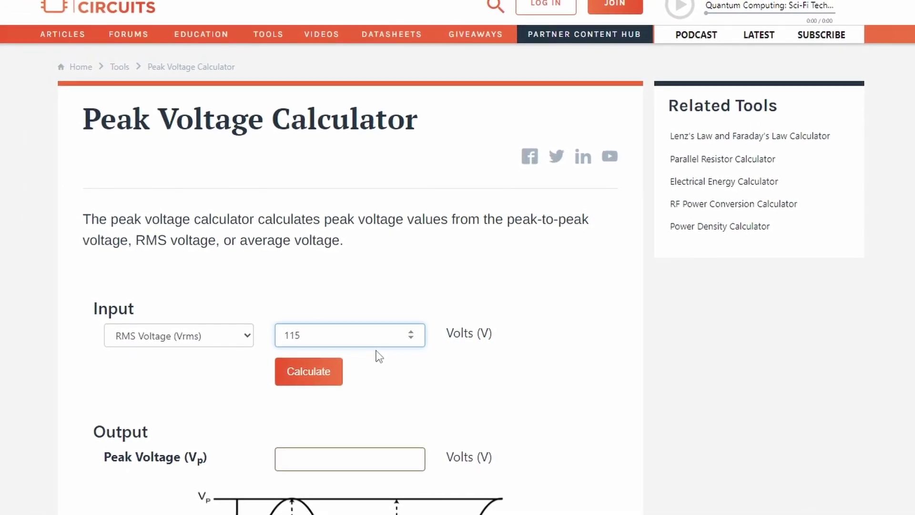
left_click(333, 372)
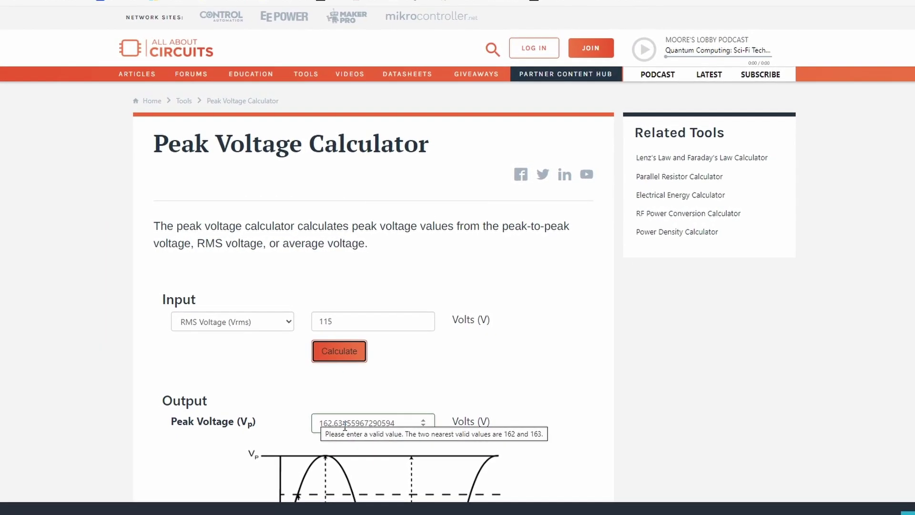
left_click_drag(344, 426, 317, 425)
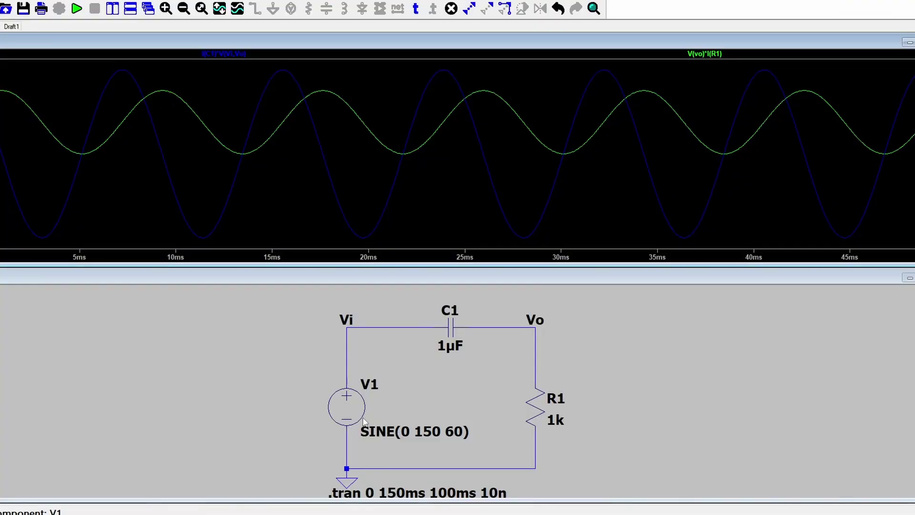
Switch back to LTspice, set the sine amplitude of source V1 to 162.635 V and rerun the simulation
right_click(347, 407)
type("162.635")
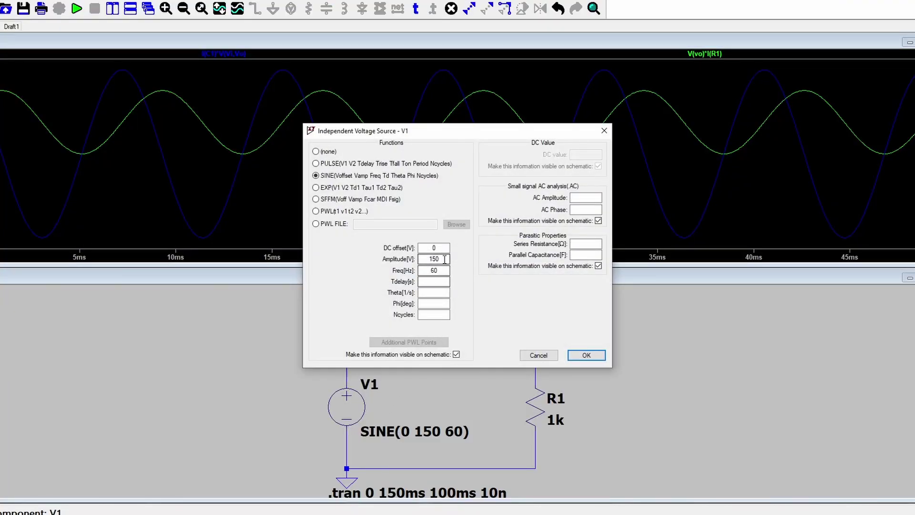
key("Return")
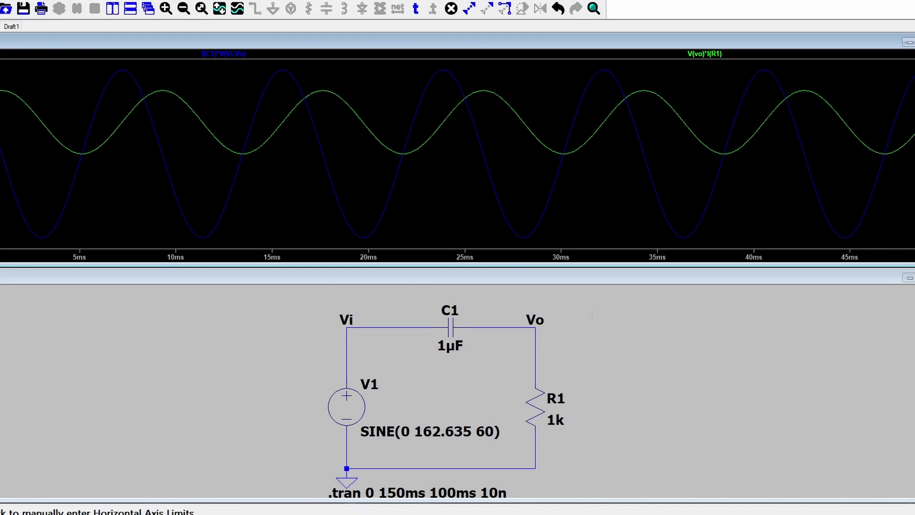
key("alt+s")
key("r")
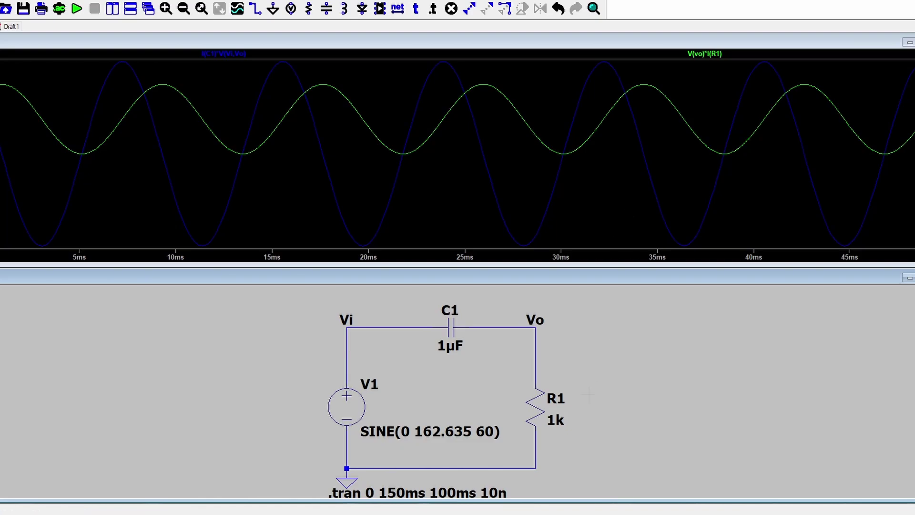
Integrate the I(C1)*V(Vi,Vo) waveform and then V(vo)*I(R1) to read the average power of each from the rerun simulation
left_click(234, 55, "ctrl")
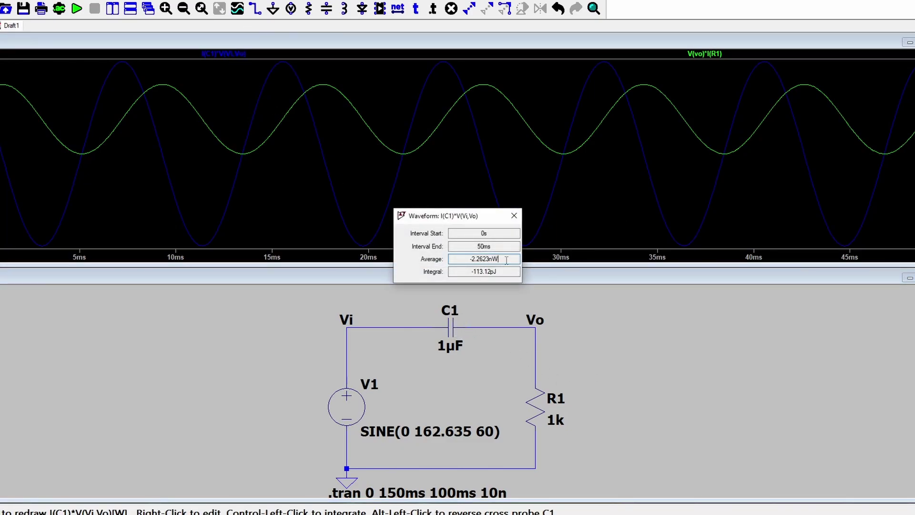
left_click_drag(498, 259, 456, 258)
left_click(514, 215)
left_click(703, 54, "ctrl")
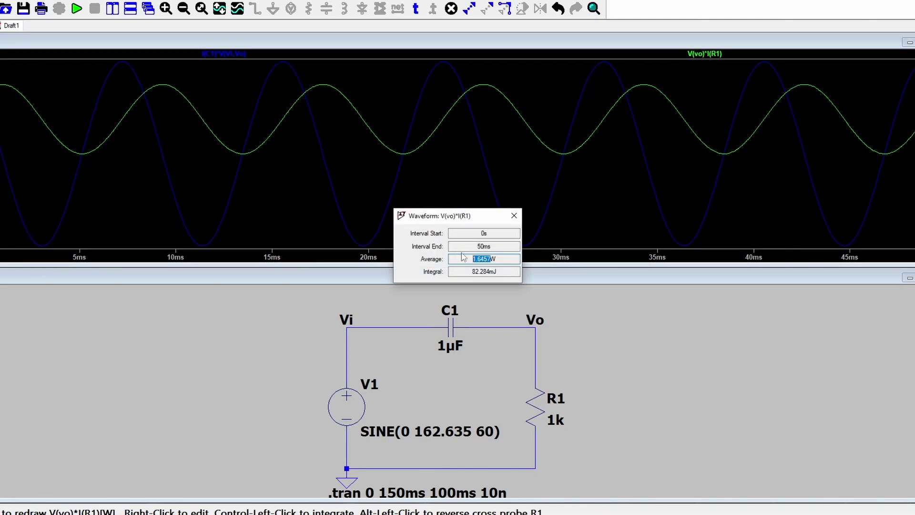
left_click(507, 260)
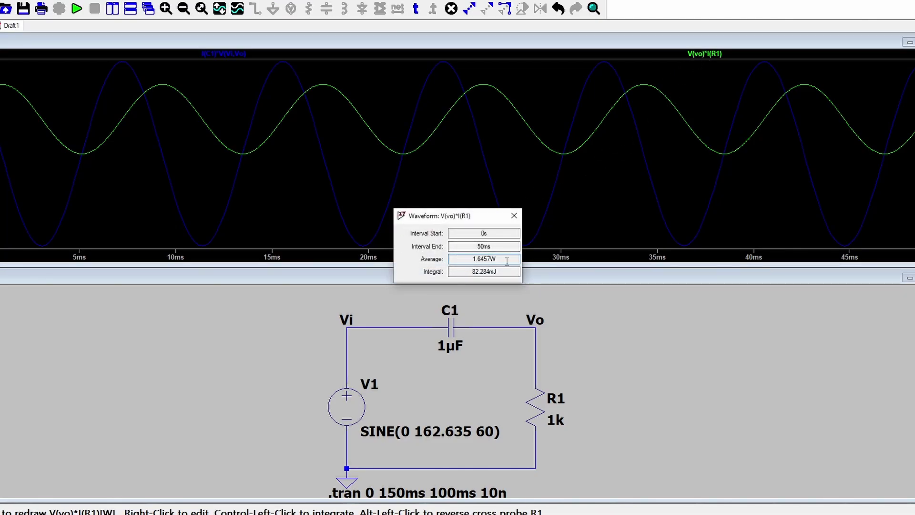